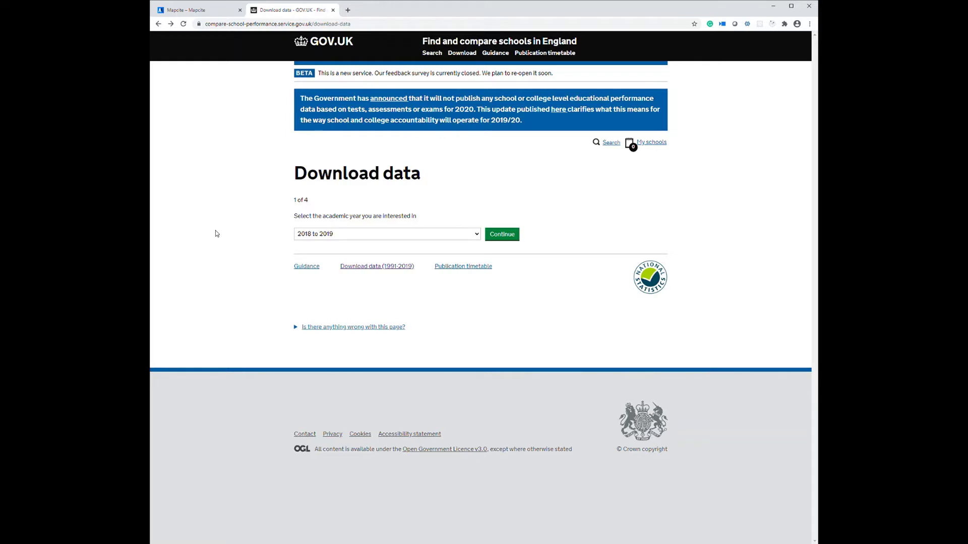
Confirm the 2018 to 2019 year and choose Northamptonshire as the single local authority
left_click(490, 236)
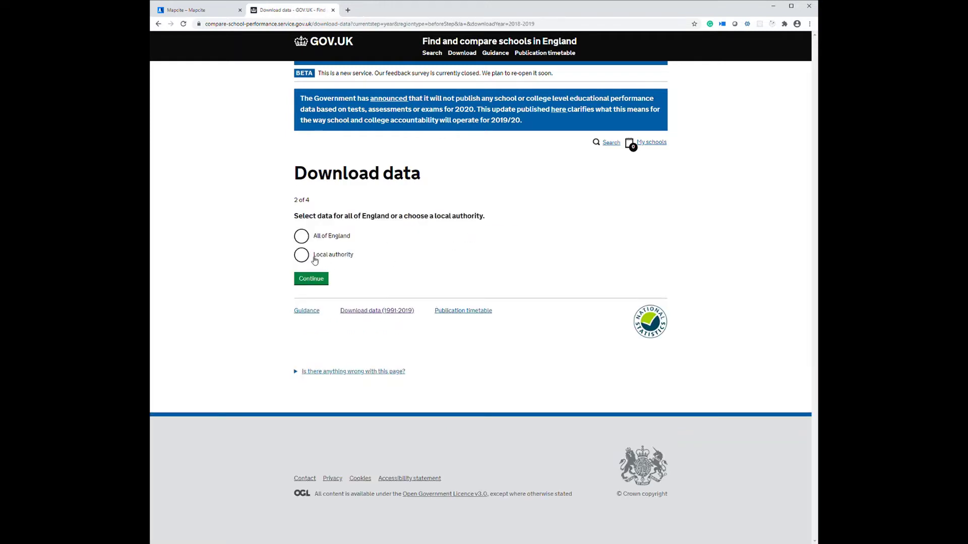
left_click(316, 260)
key("Tab")
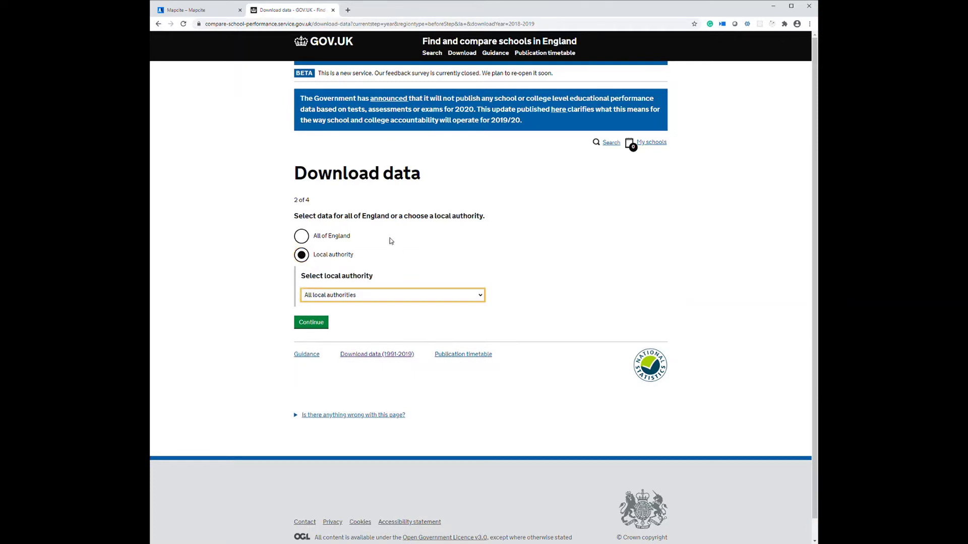
type("northa")
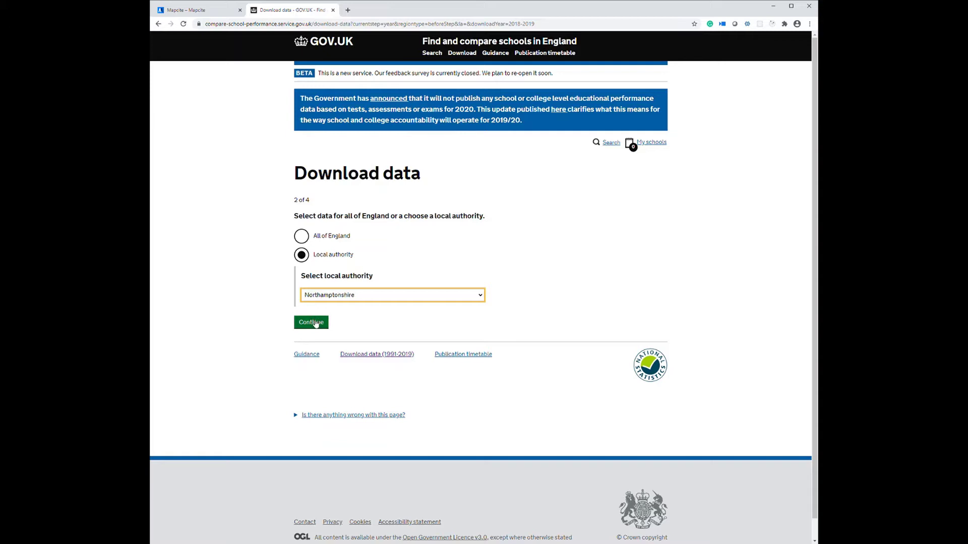
left_click(315, 323)
Select the School information data type and continue to the file-format step
left_click(309, 259)
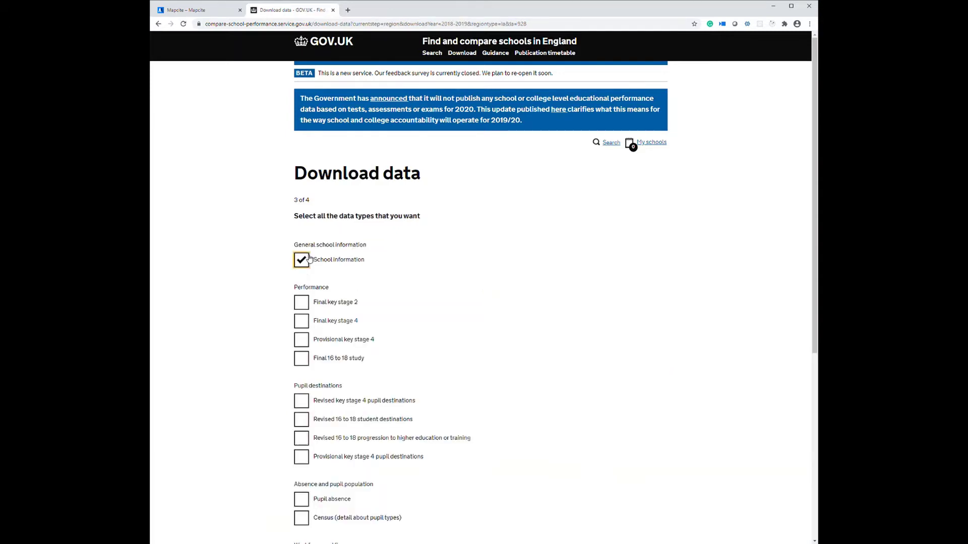
scroll(389, 264, "down", 2)
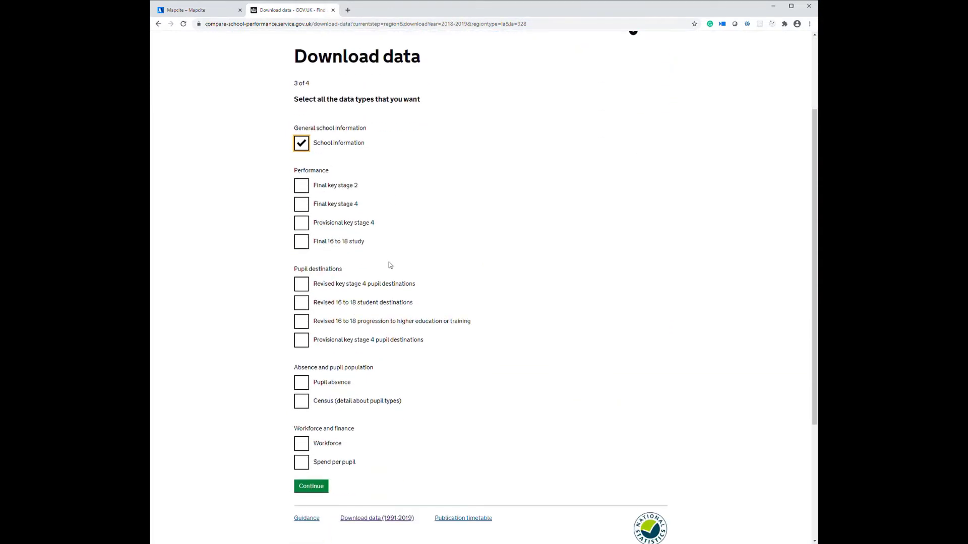
scroll(389, 263, "up", 1)
scroll(389, 263, "down", 3)
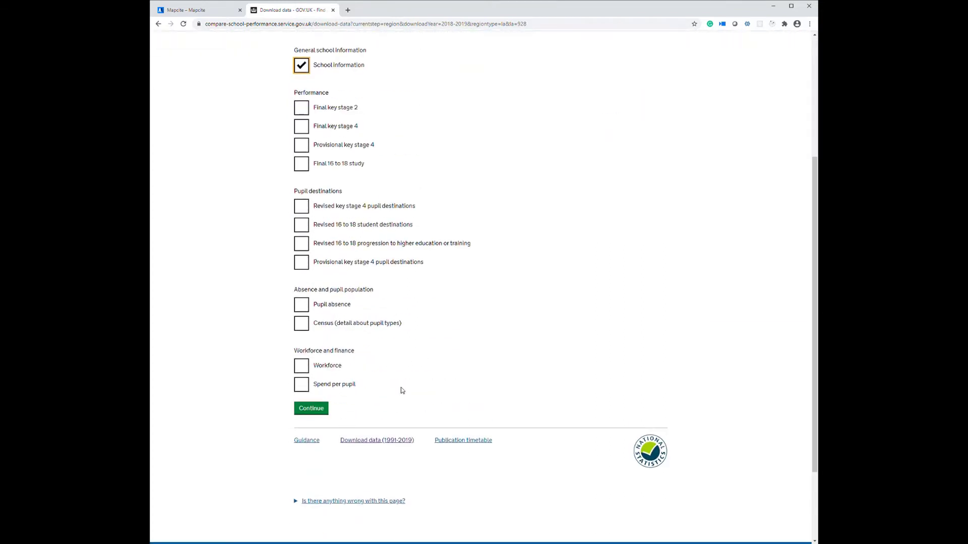
left_click(322, 410)
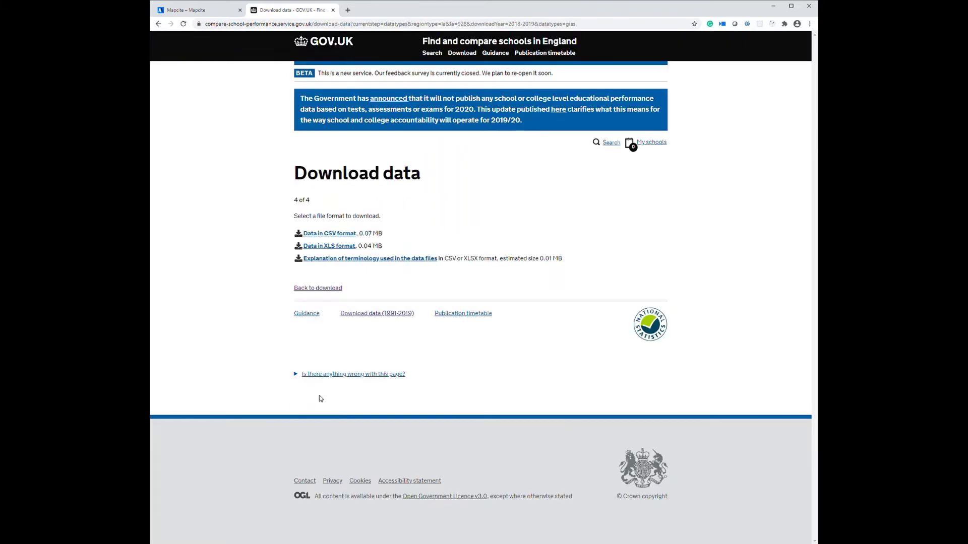
Download the data as CSV and review the Primary and Secondary sheets, ending on Northamptonshire Primary
left_click(337, 233)
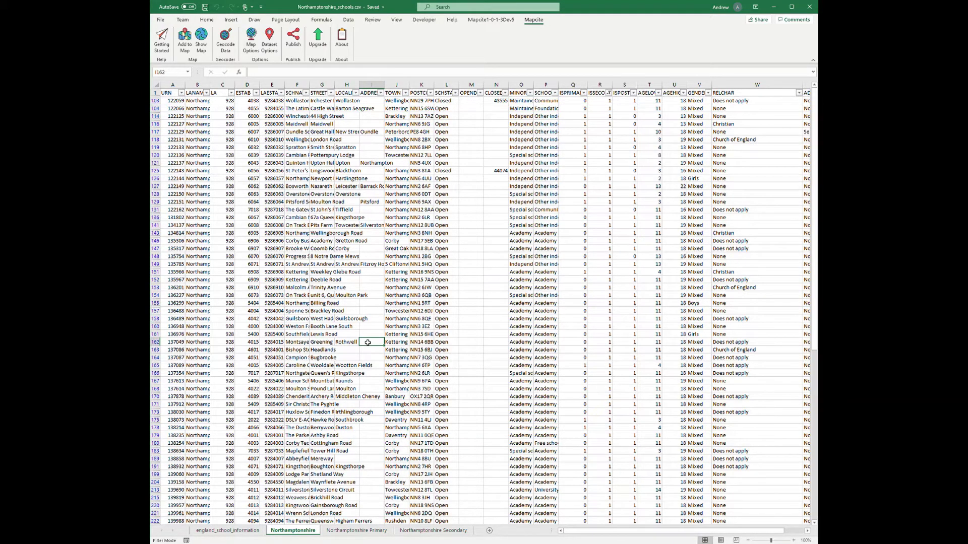
left_click(349, 531)
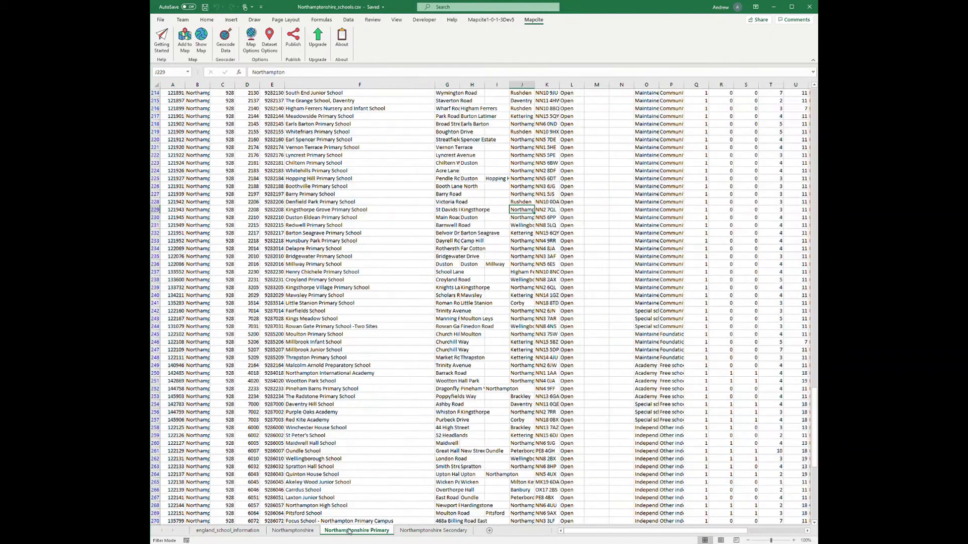
left_click(447, 532)
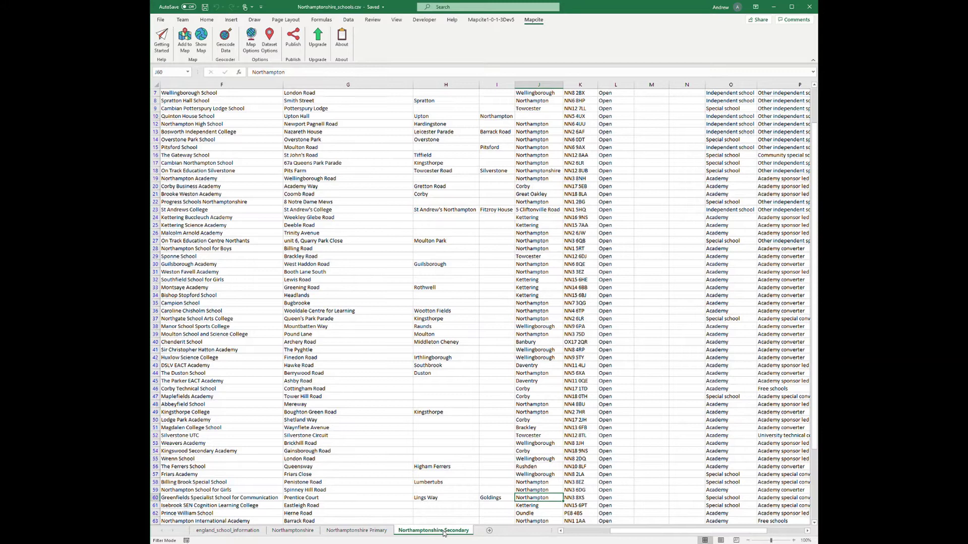
left_click(373, 534)
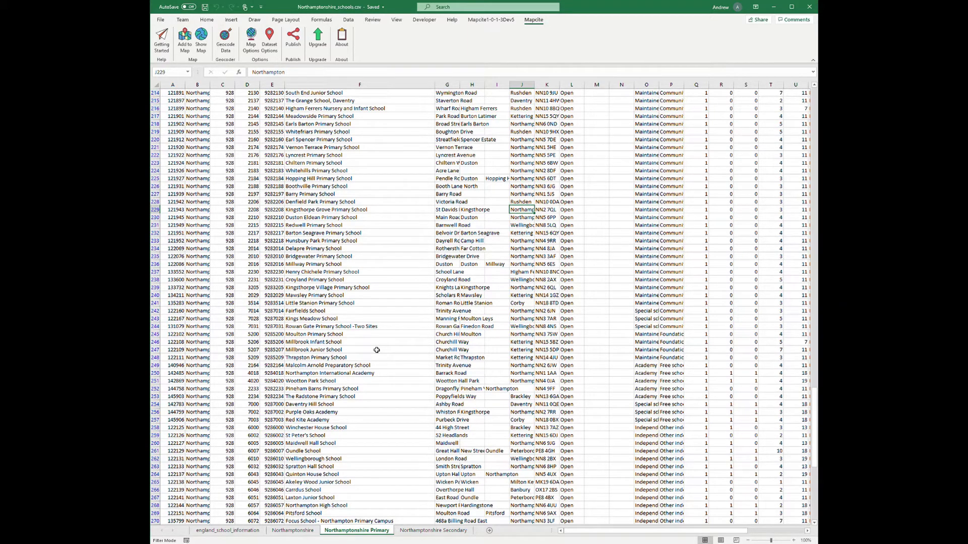
Show the school data on the Mapcite map in a widened pane
left_click(185, 44)
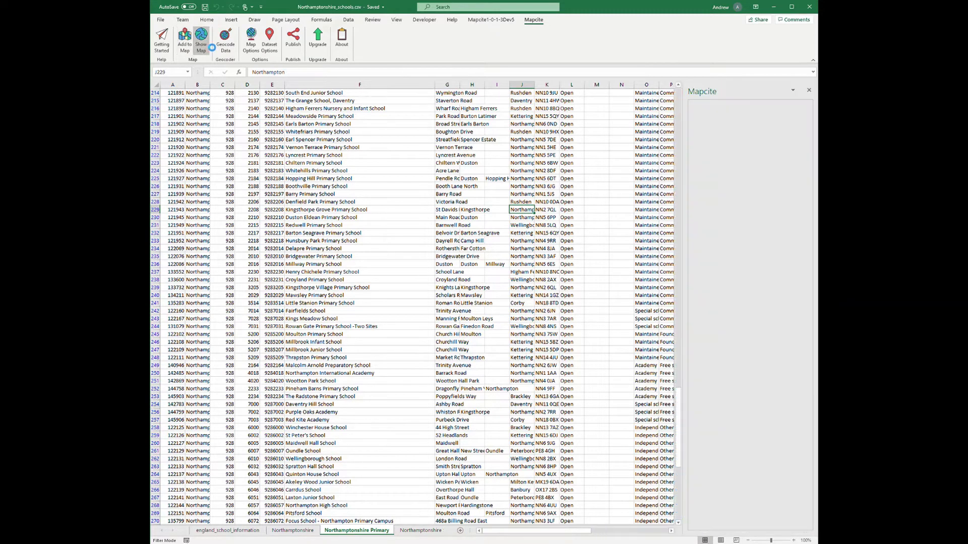
left_click_drag(689, 304, 461, 290)
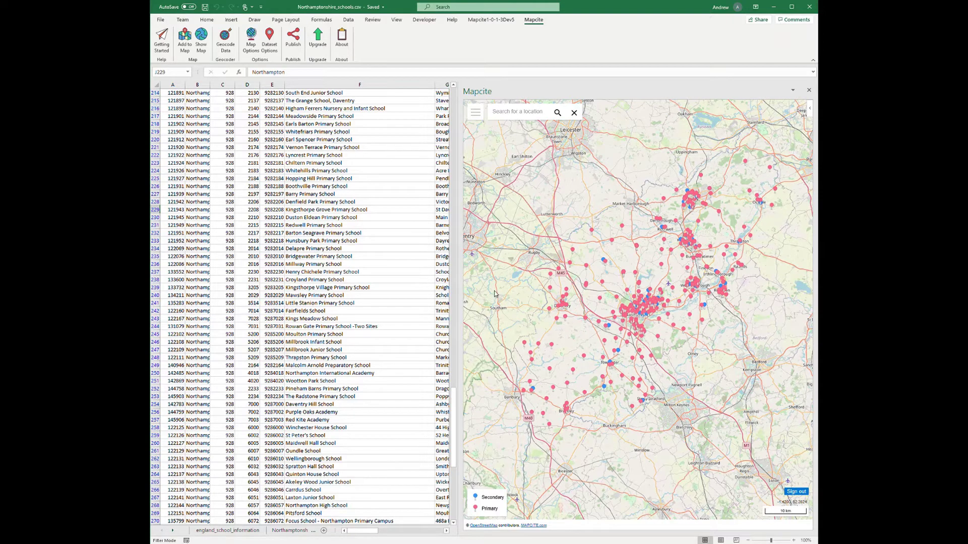
left_click(476, 113)
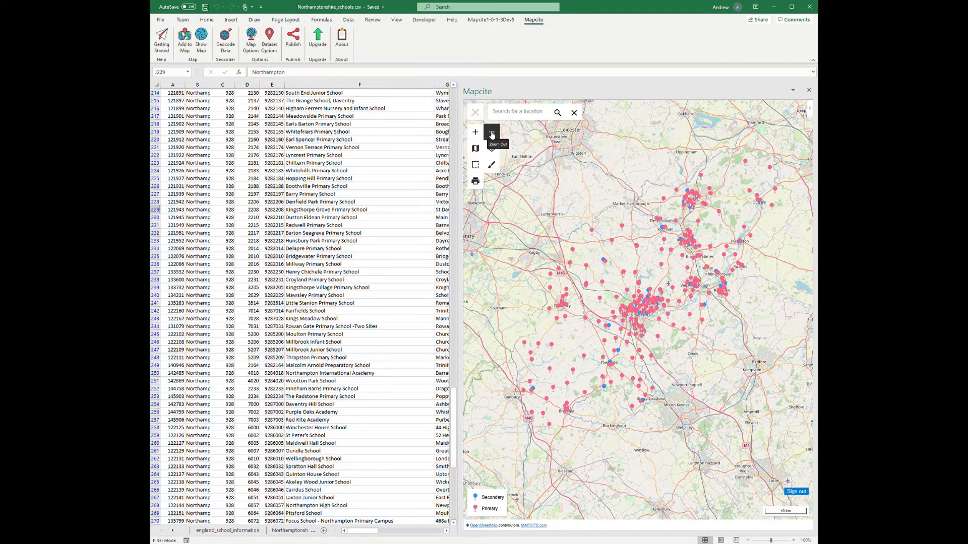
Hide the Primary schools layer so only Secondary schools show, then begin publishing
left_click(491, 148)
left_click(515, 146)
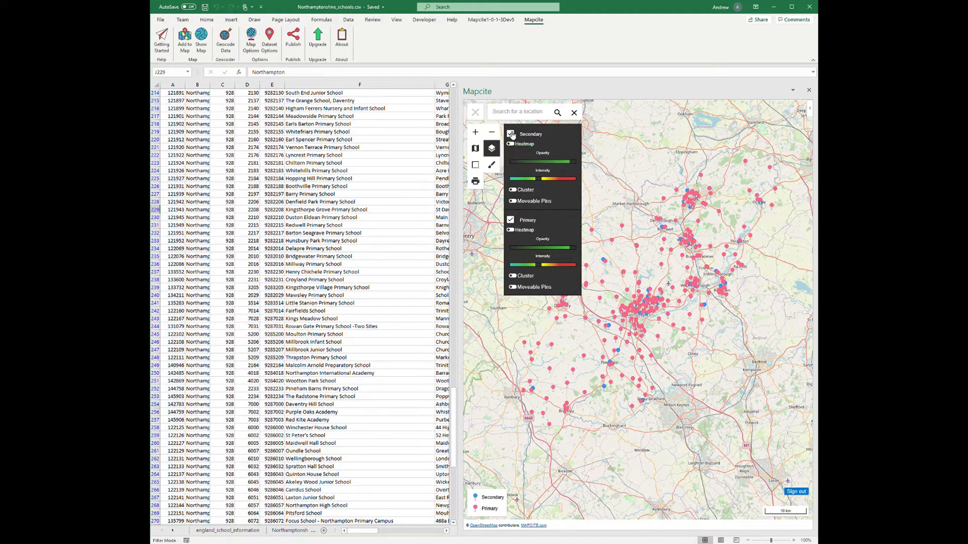
left_click(511, 133)
left_click(511, 220)
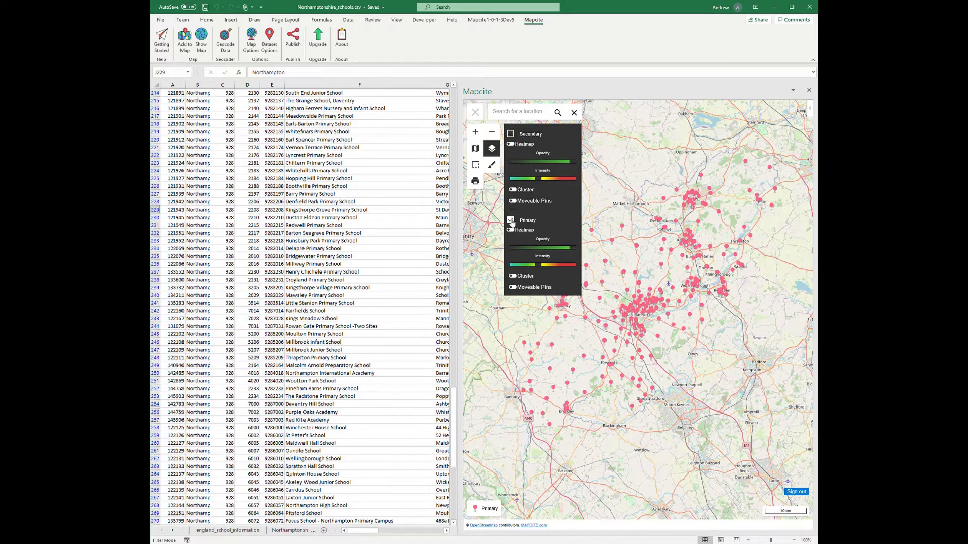
left_click(511, 134)
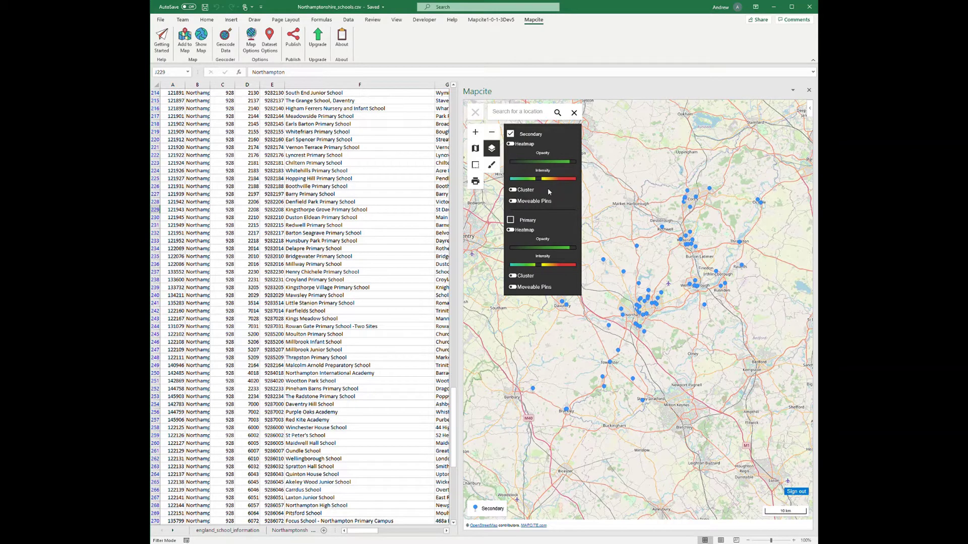
left_click(290, 50)
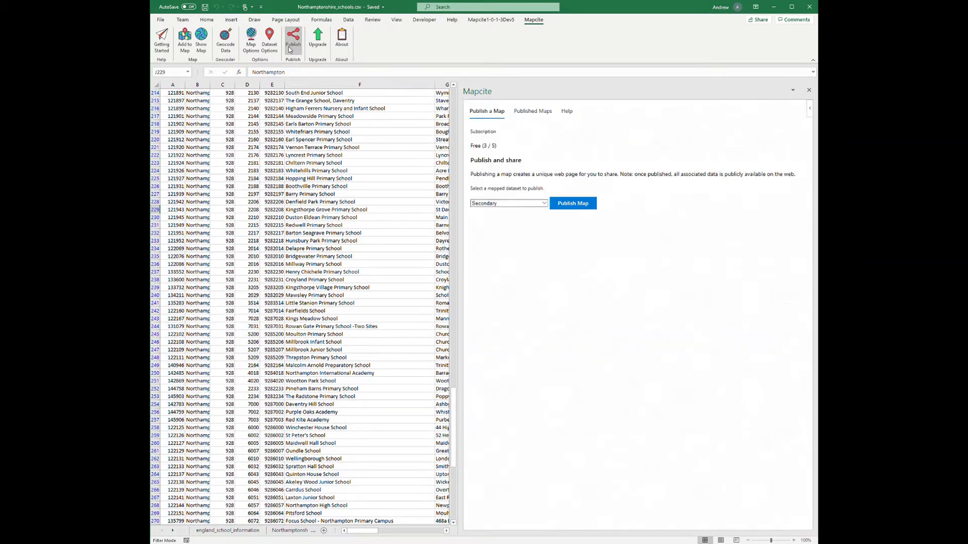
Choose Secondary as the dataset to publish and view the Published Maps list
left_click(525, 204)
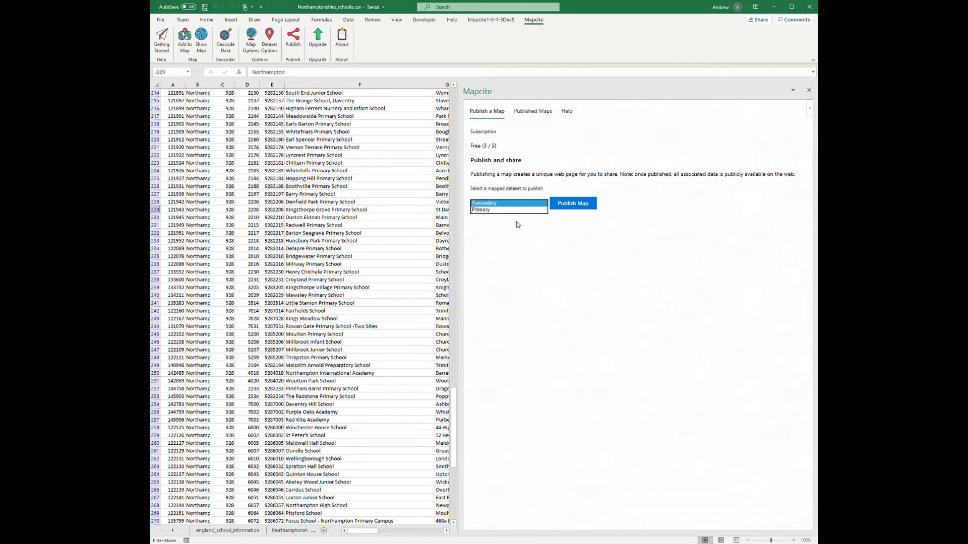
left_click(520, 227)
left_click(523, 116)
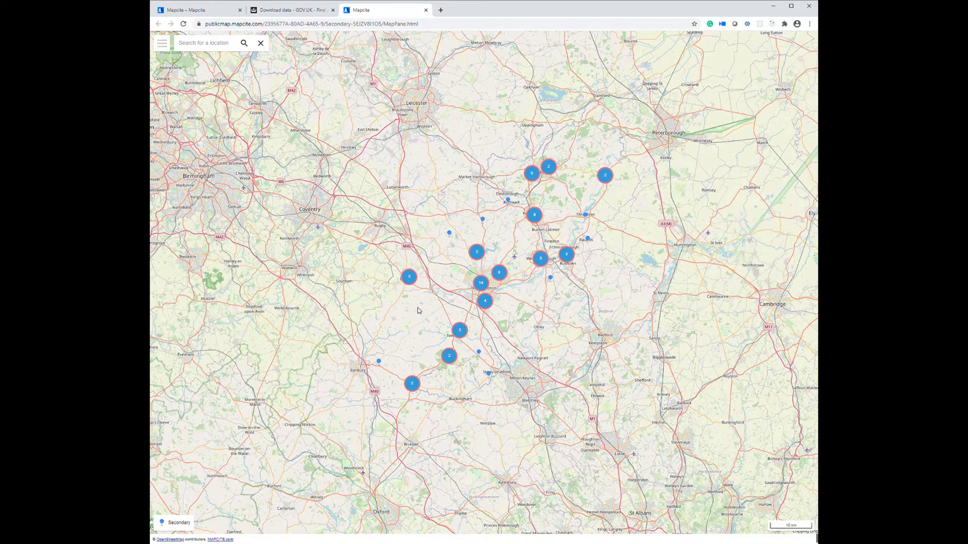
Zoom in around Northampton and view, then close, a secondary school's details popup
scroll(503, 319, "up", 1)
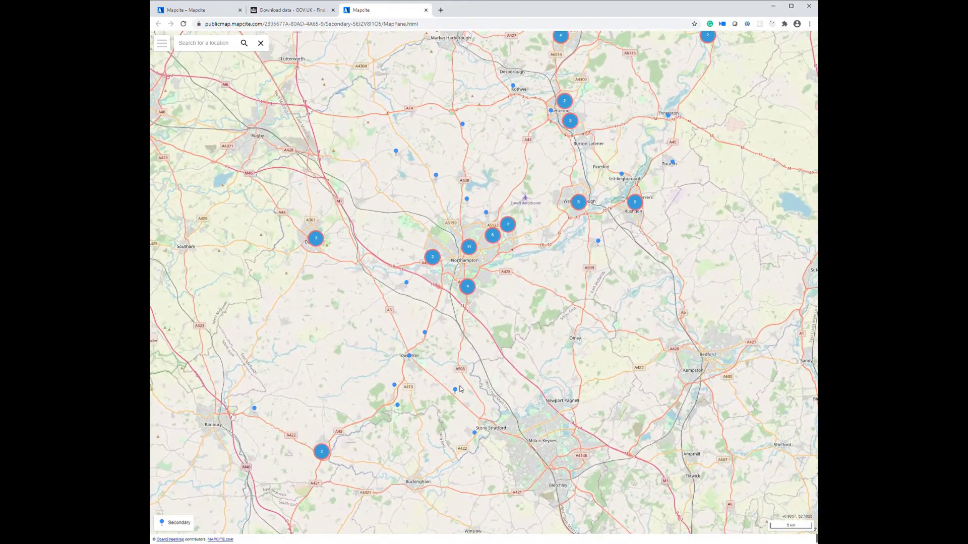
left_click(455, 392)
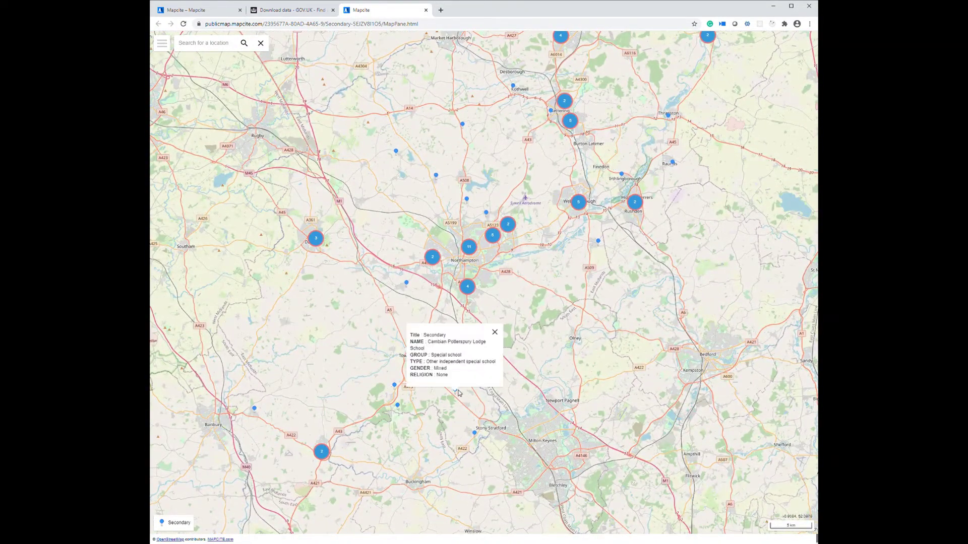
left_click(497, 333)
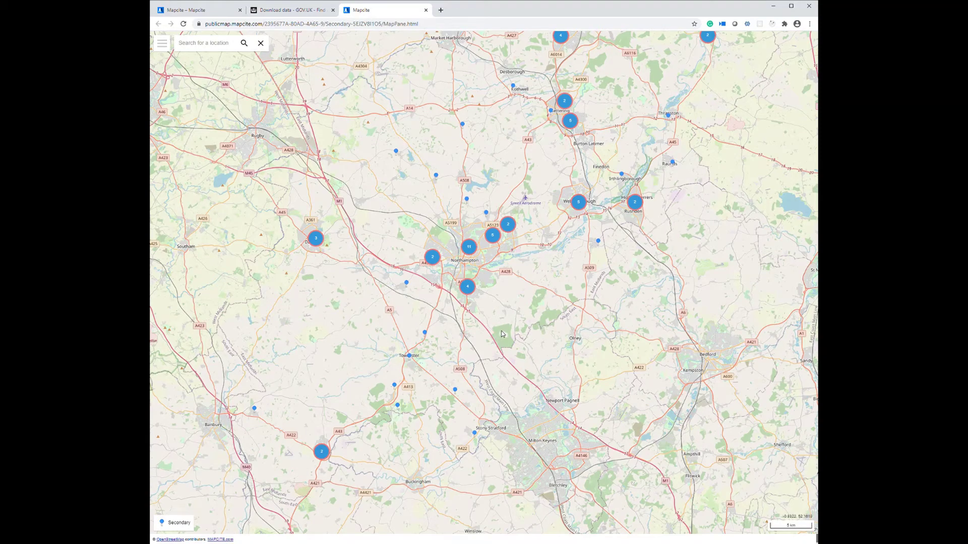
scroll(502, 247, "up", 2)
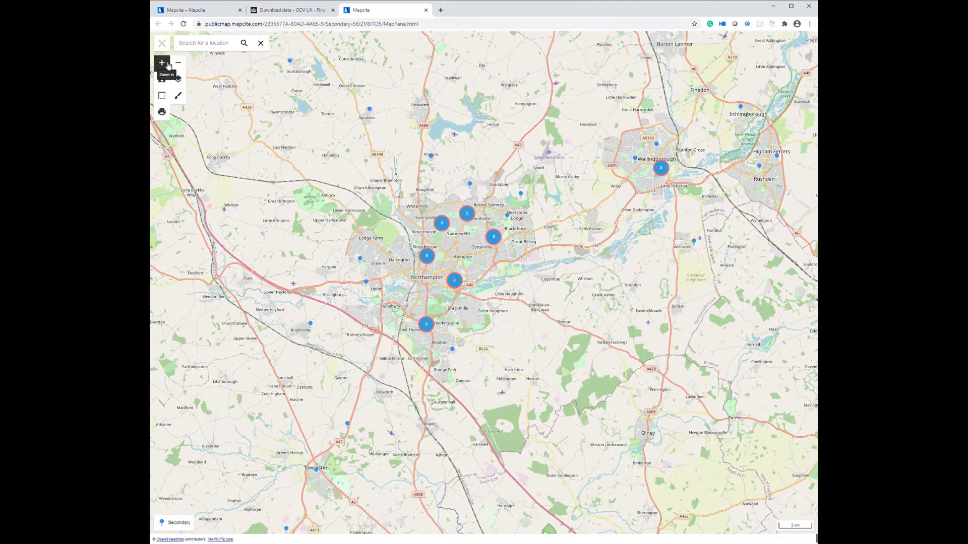
Draw a circle of about 1.55 km radius centred on Great Billing
left_click(161, 43)
left_click(168, 95)
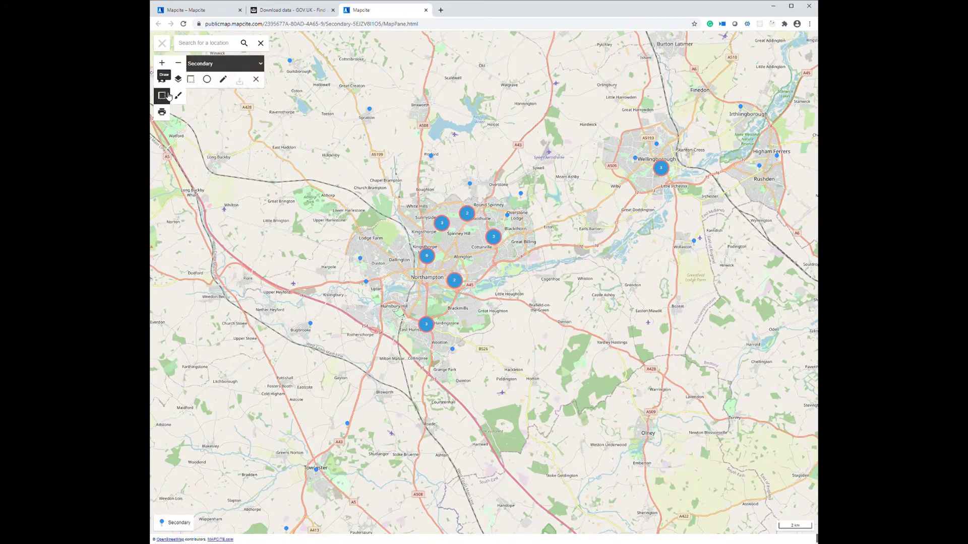
left_click(215, 80)
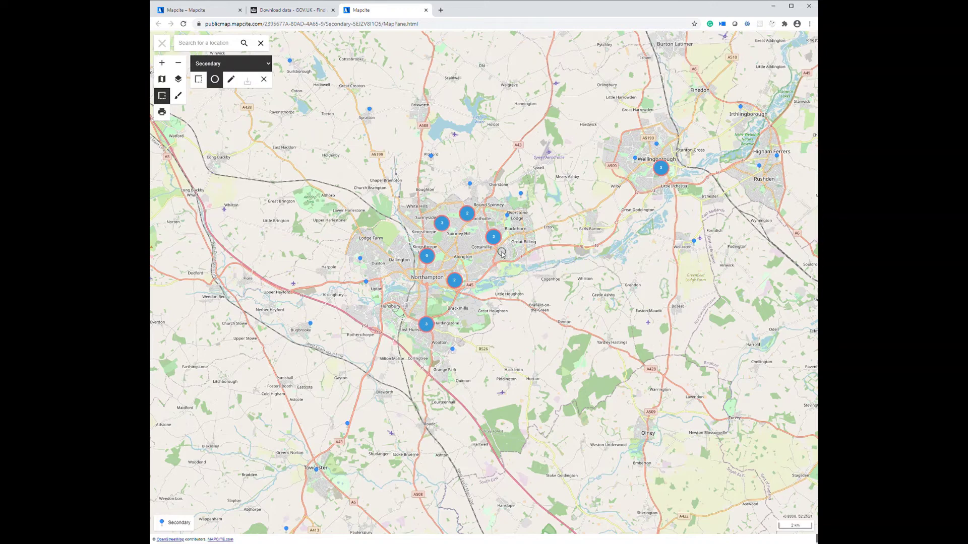
left_click_drag(501, 252, 506, 275)
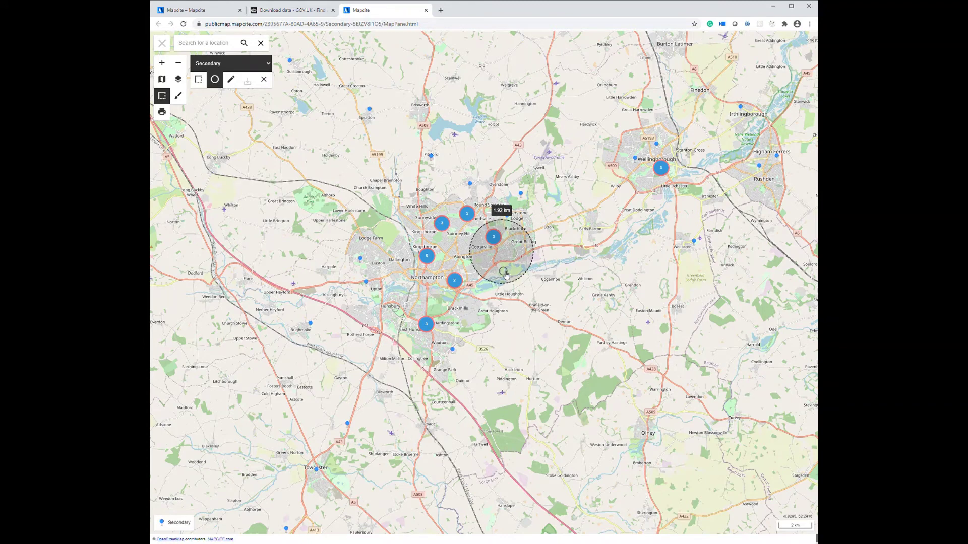
left_click_drag(506, 275, 507, 271)
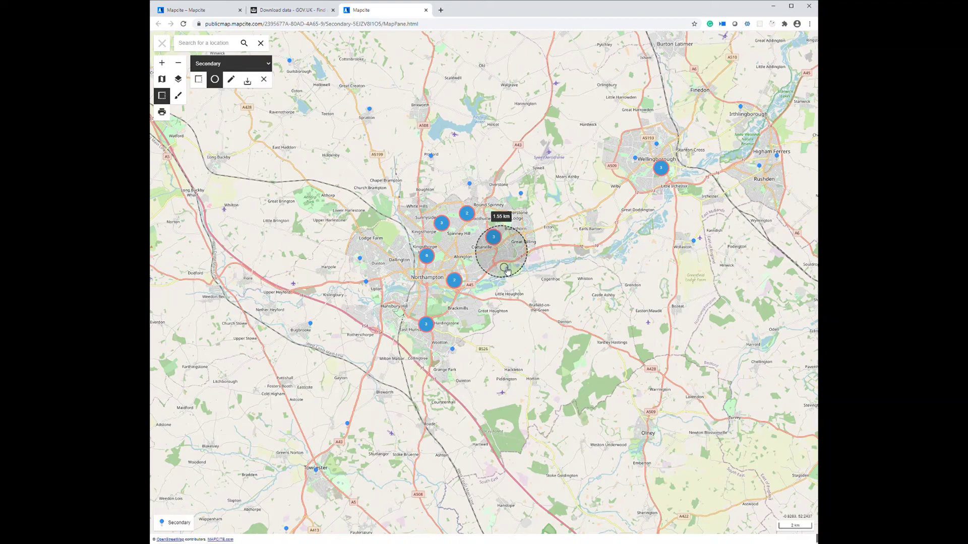